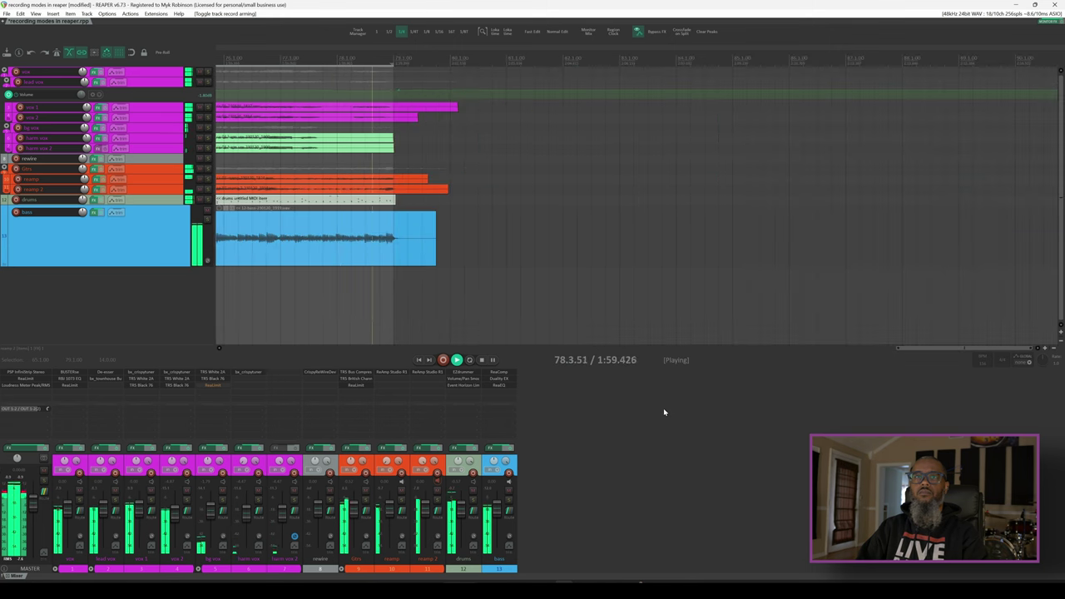
Step: Stop playback of the 'recording modes in reaper' project at 64.2.42 / 1:37.469
key(space)
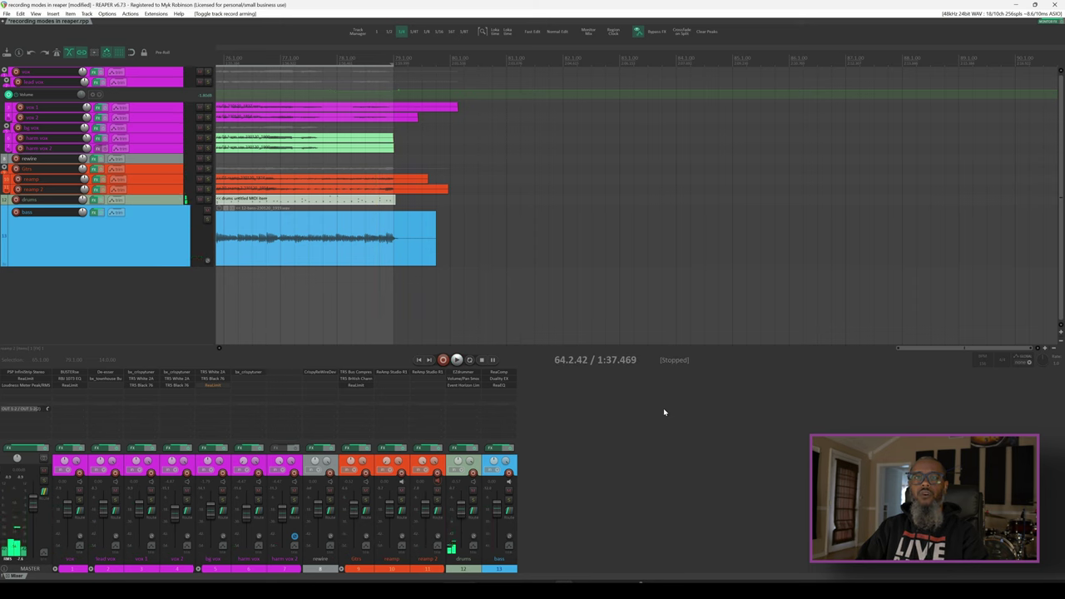
Step: Delete the existing take from the reamp 2 track lane and clear the selection
key(equal)
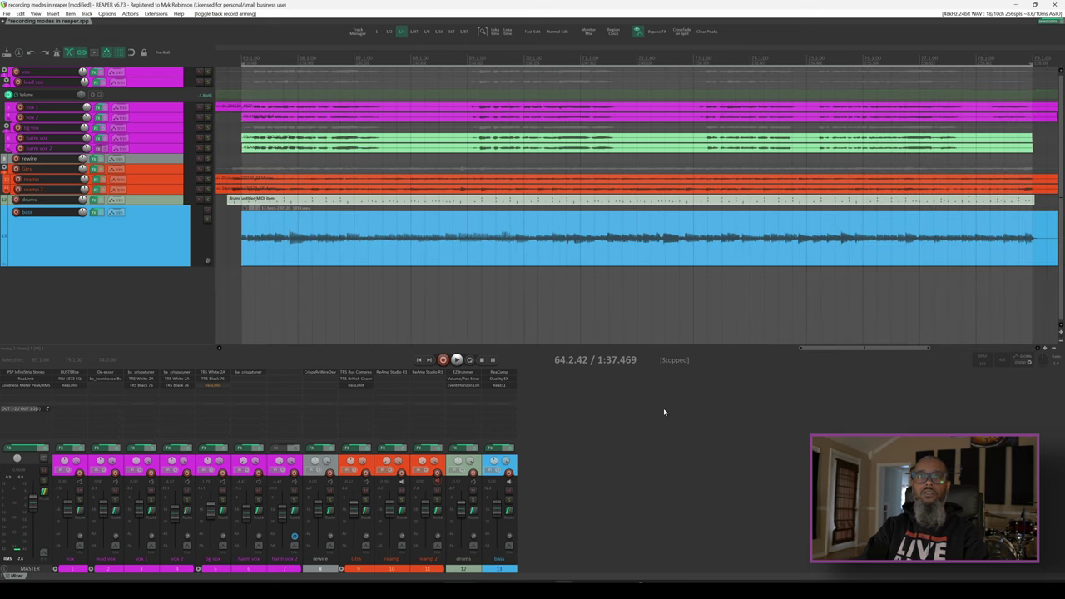
click(232, 191)
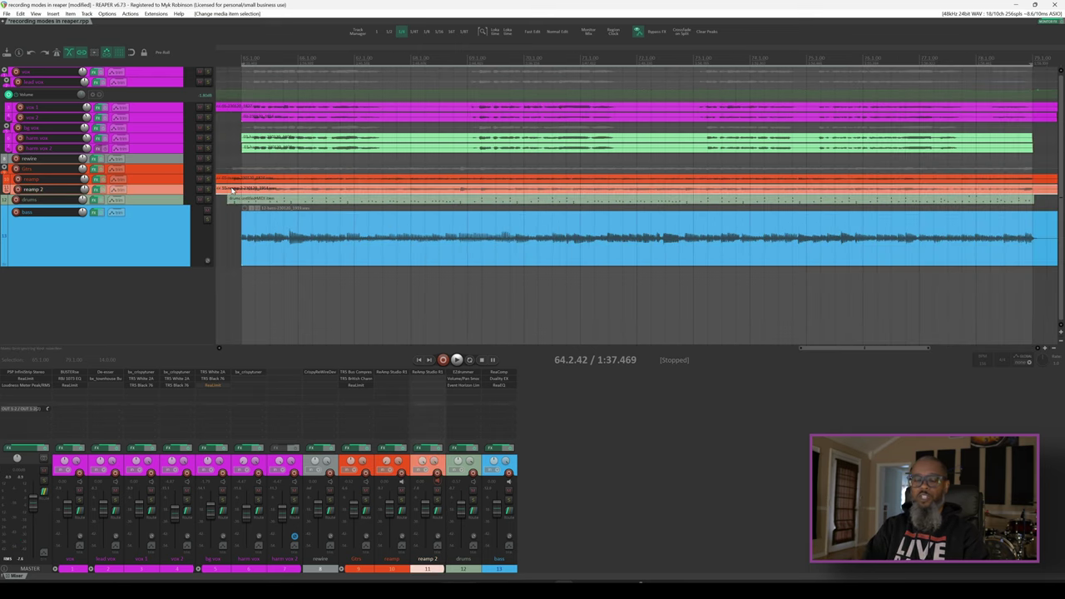
key(Delete)
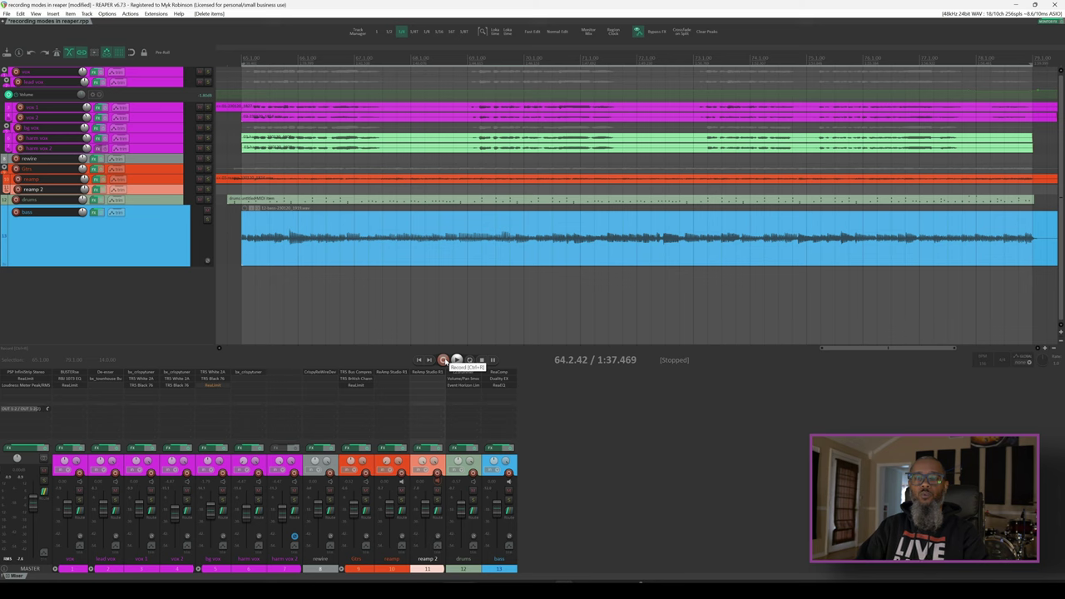
key(Escape)
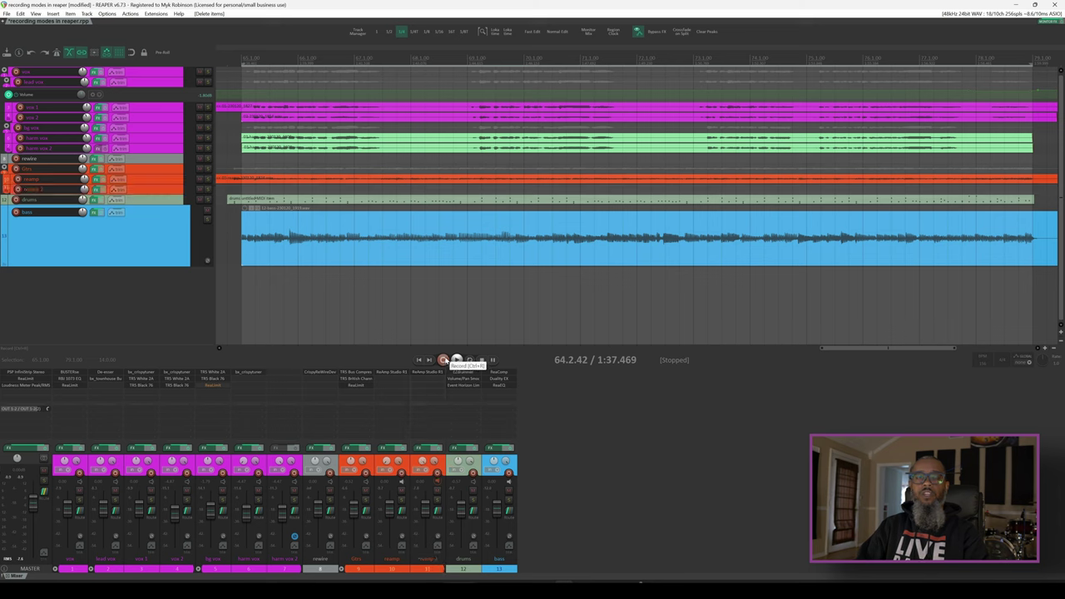
Step: Confirm the record mode is Normal and enable pre-roll for recording
right_click(446, 360)
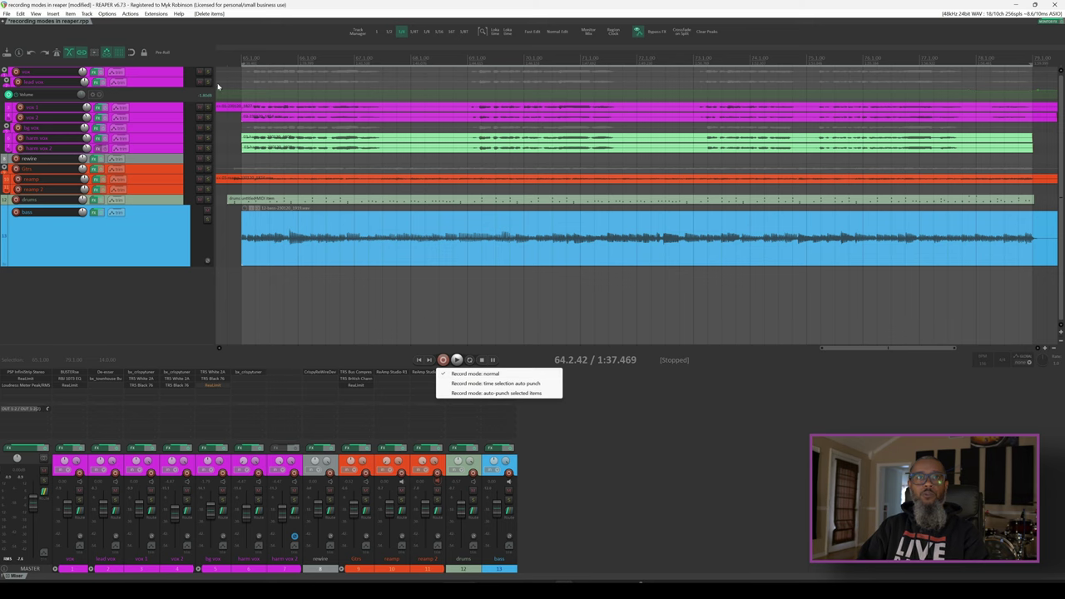
click(156, 52)
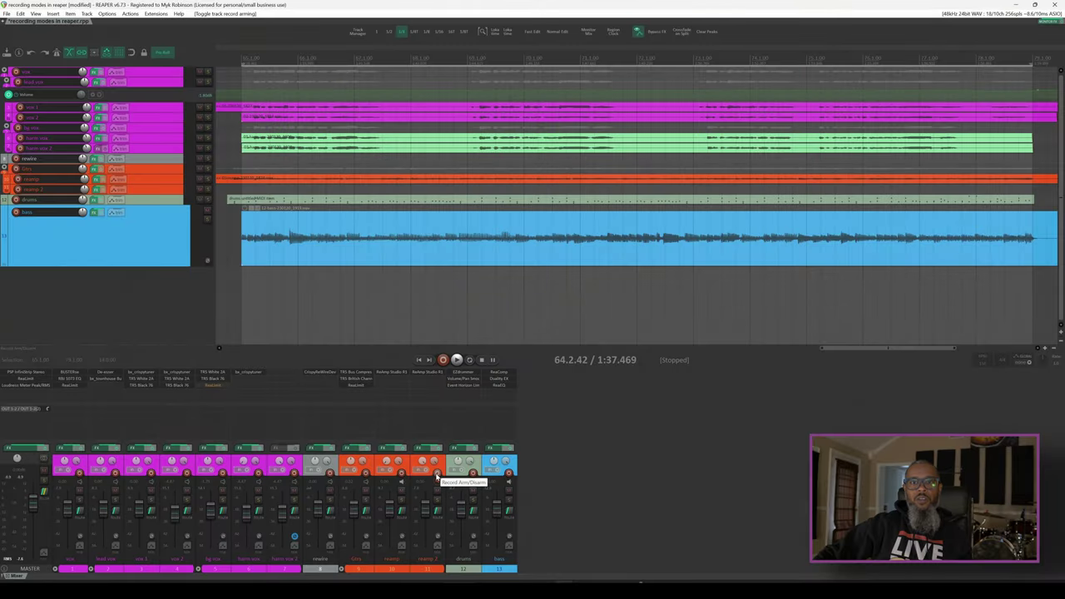
Step: Arm reamp 2, place the edit cursor at bar 65, and start recording
click(437, 473)
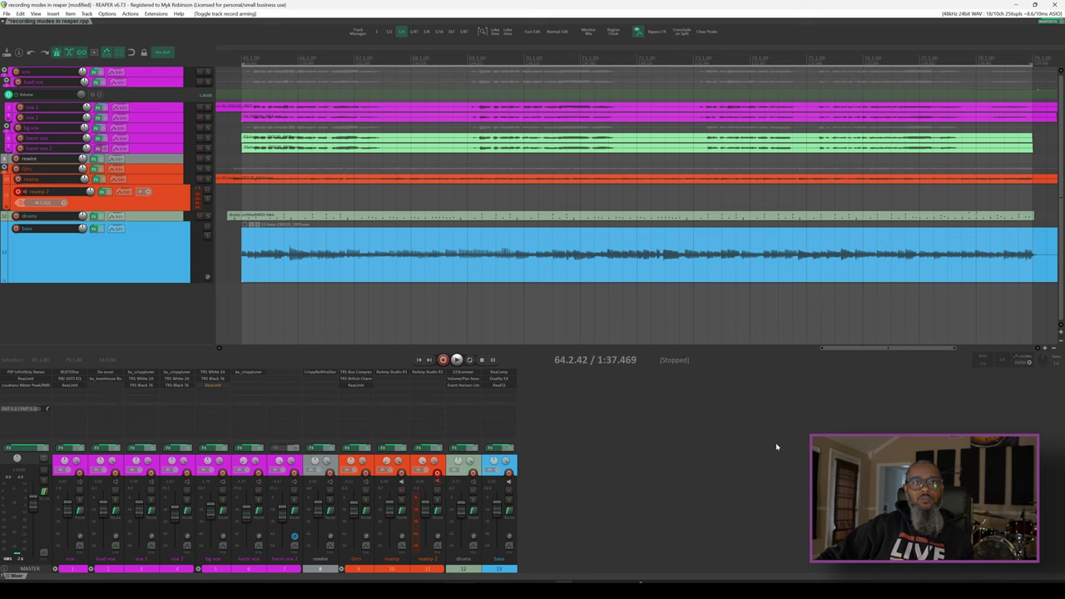
click(241, 58)
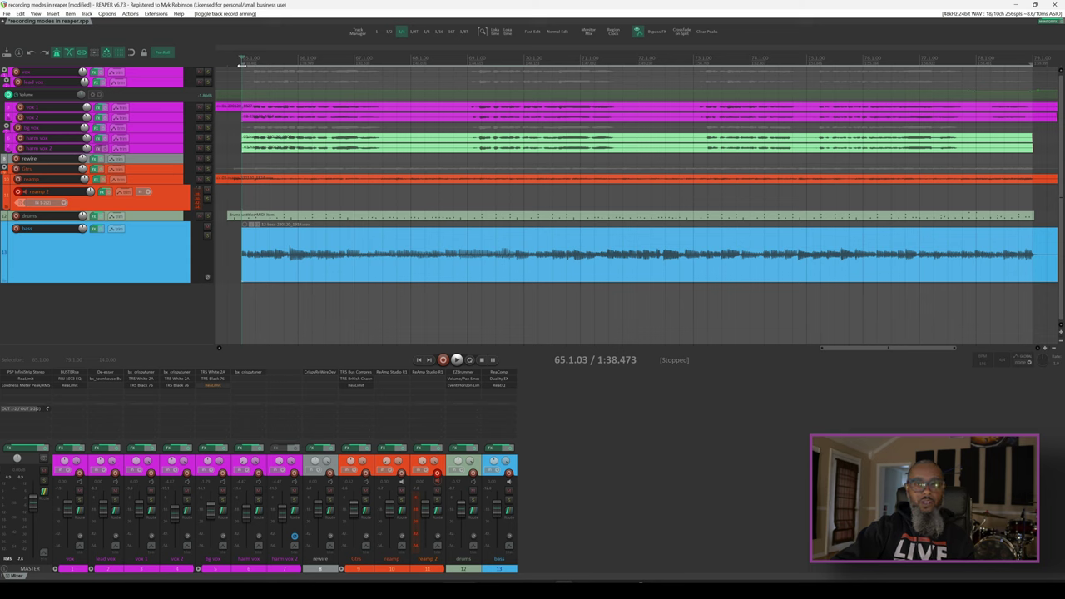
key(ctrl+r)
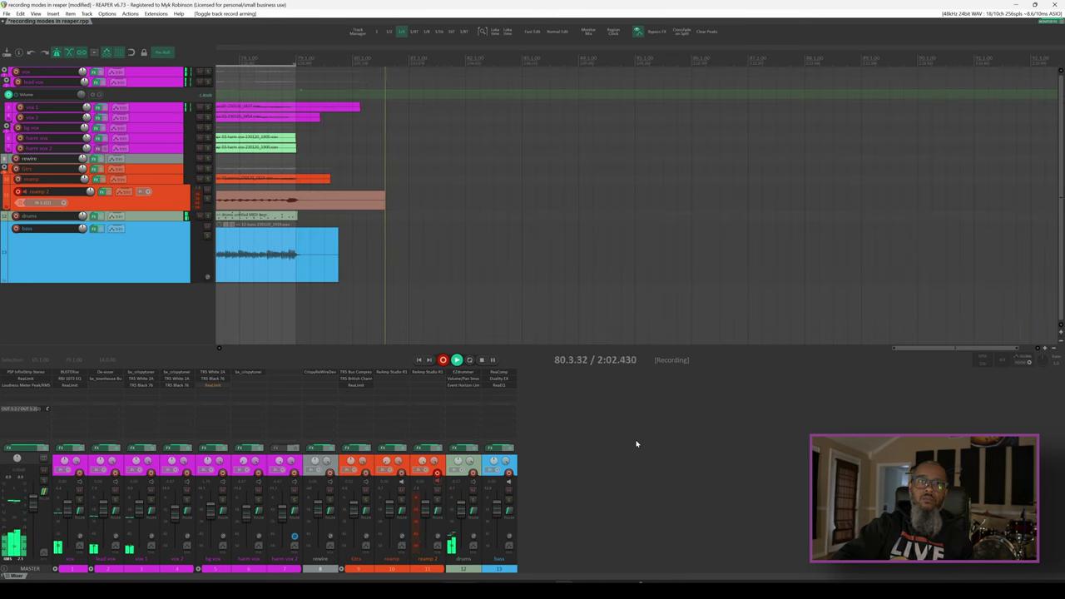
Step: Stop recording and keep the new reamp 2 take with Save All
key(space)
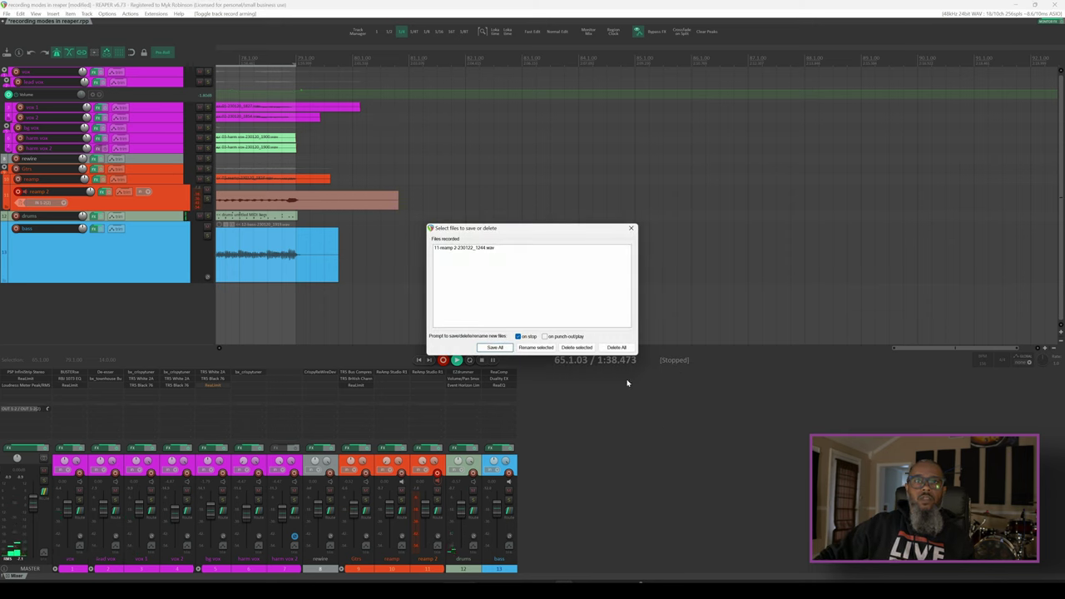
click(496, 347)
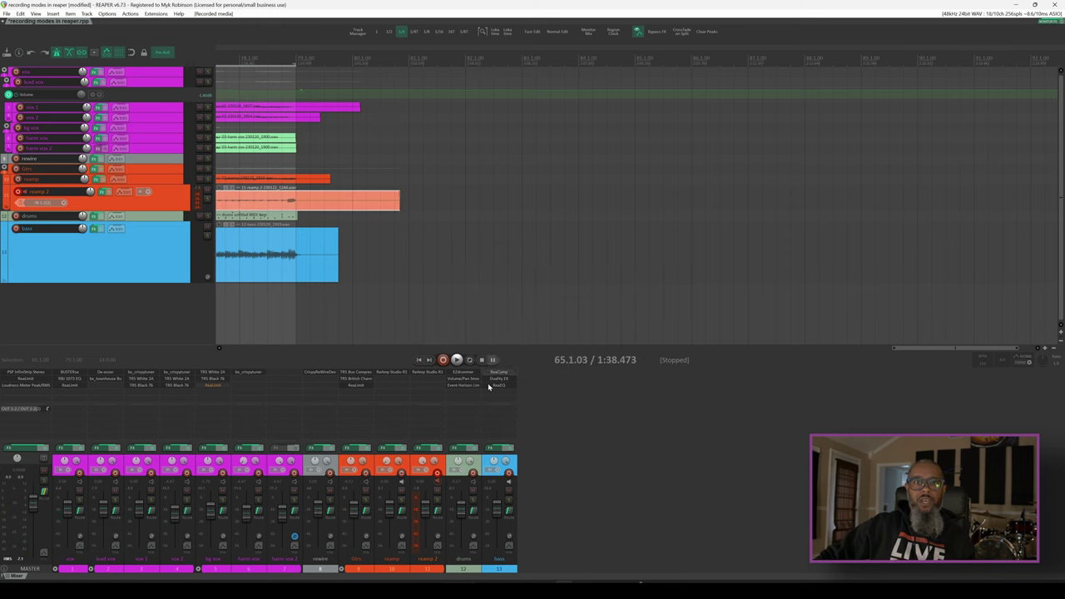
Step: Disarm reamp 2 and listen back to the new take with the metronome off
click(436, 473)
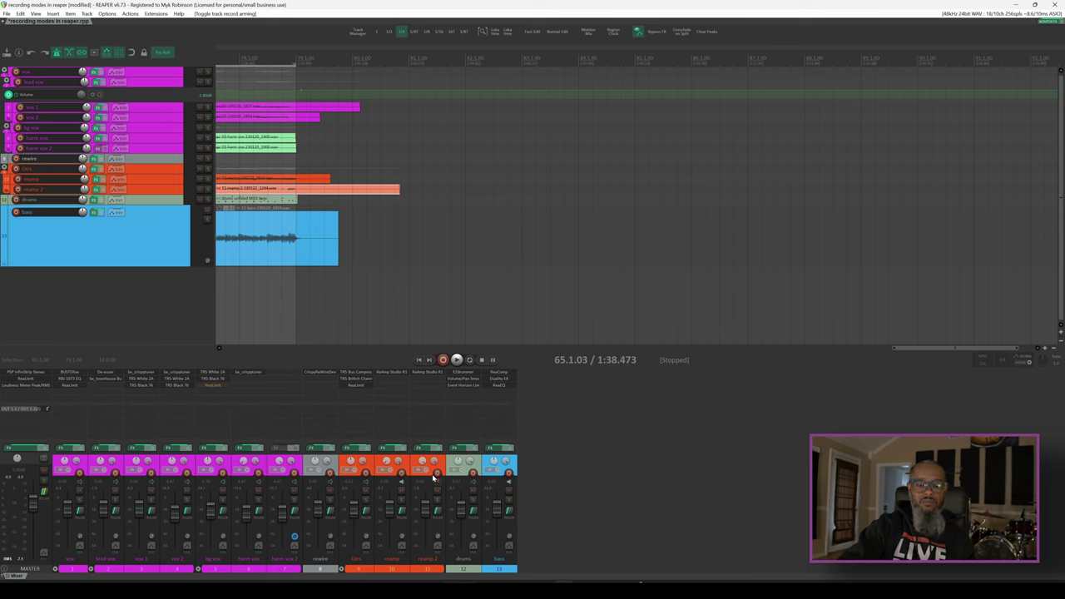
key(space)
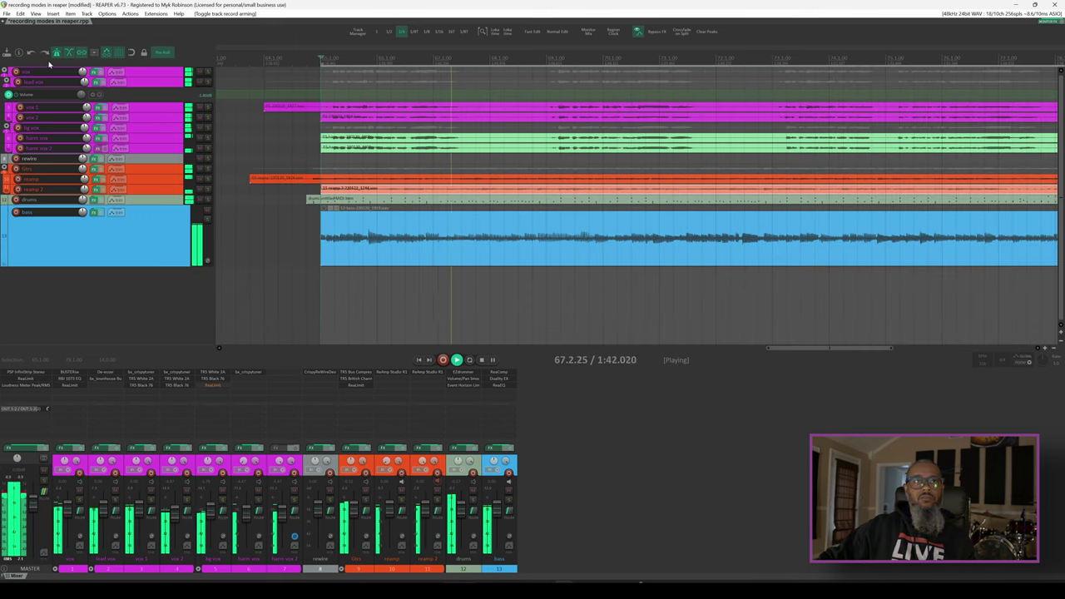
click(55, 52)
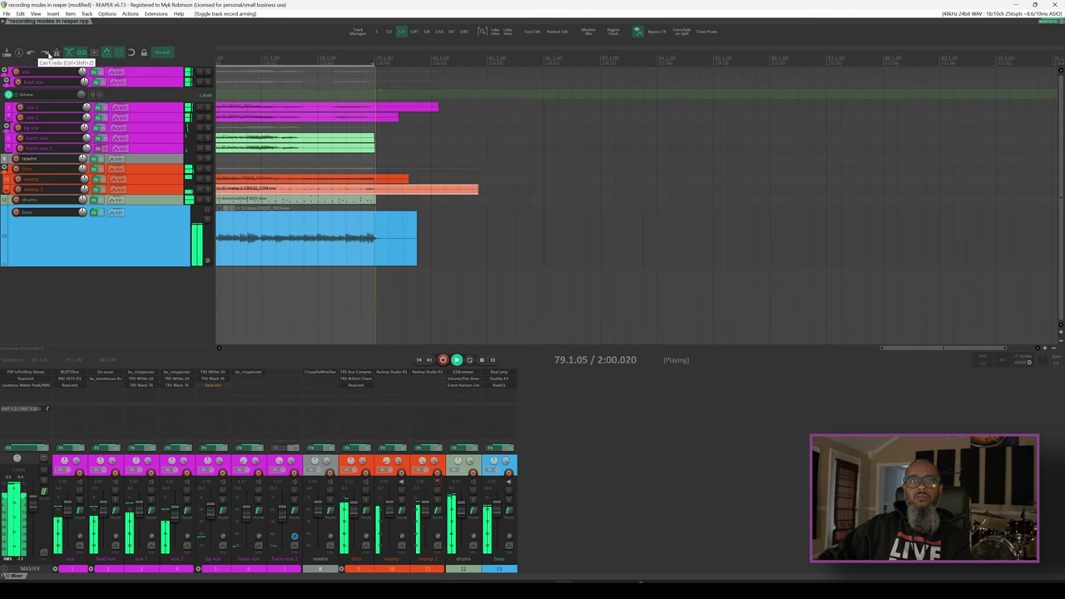
key(space)
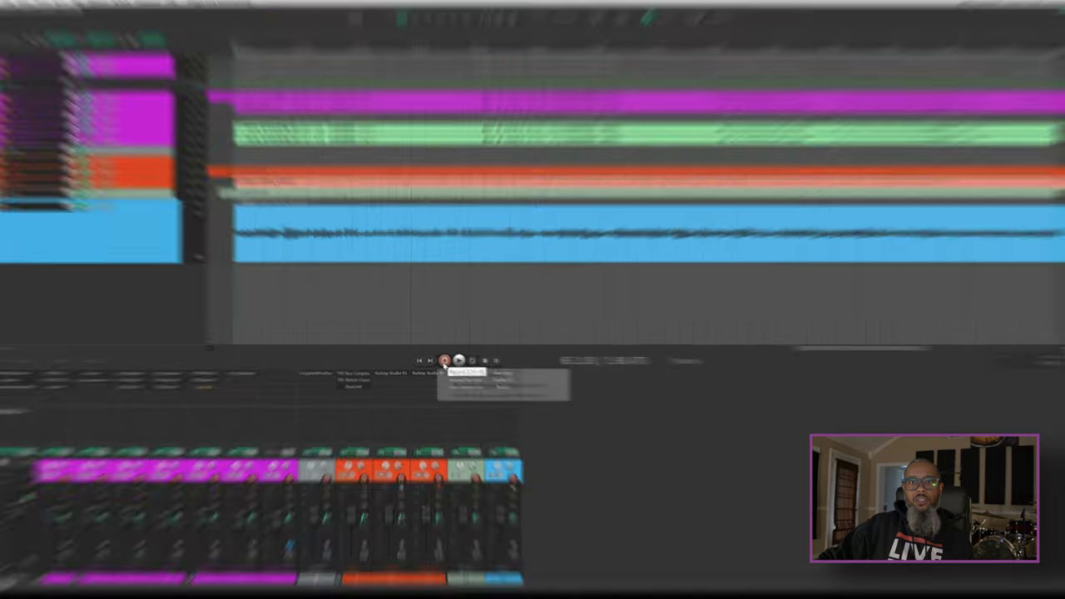
Step: Switch to time-selection auto-punch mode and select bars 68 to 72 as the punch range
right_click(443, 360)
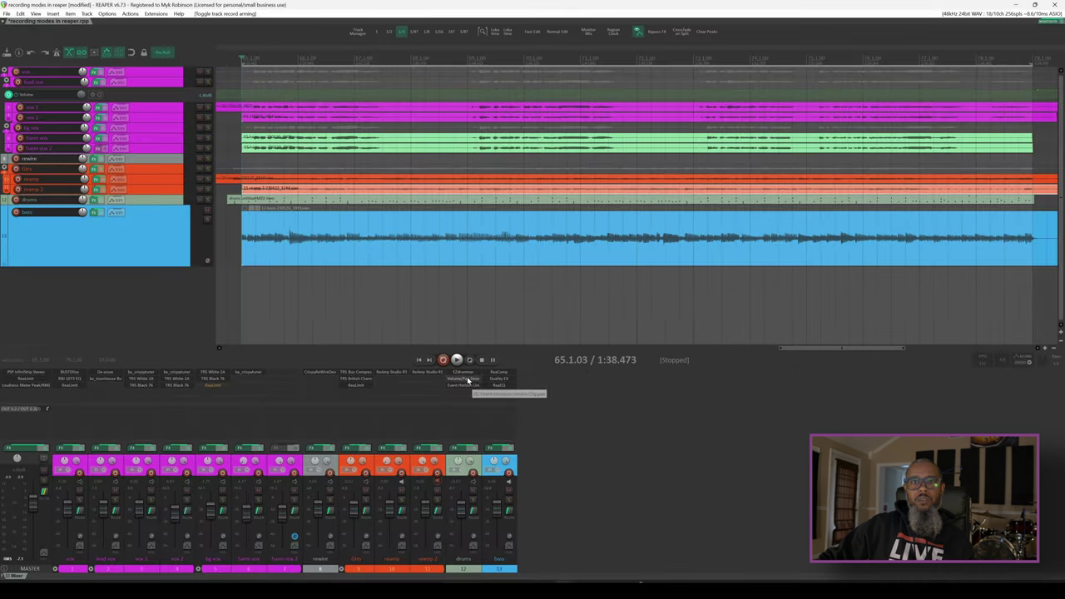
click(702, 273)
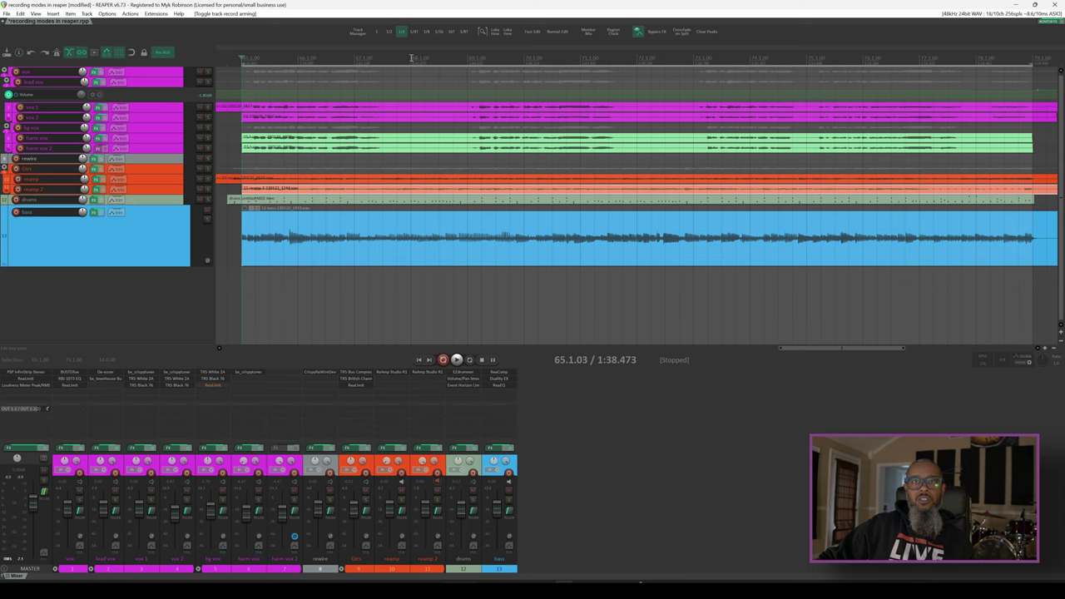
drag(411, 58, 637, 52)
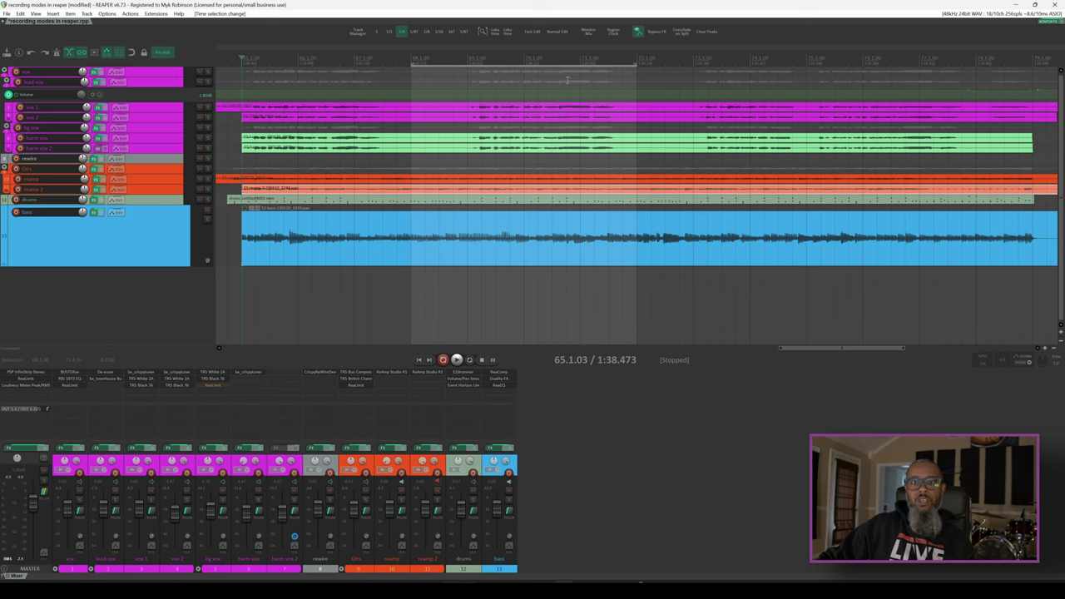
Step: Arm the reamp 2 track for the bar 68–72 auto-punch recording
click(438, 474)
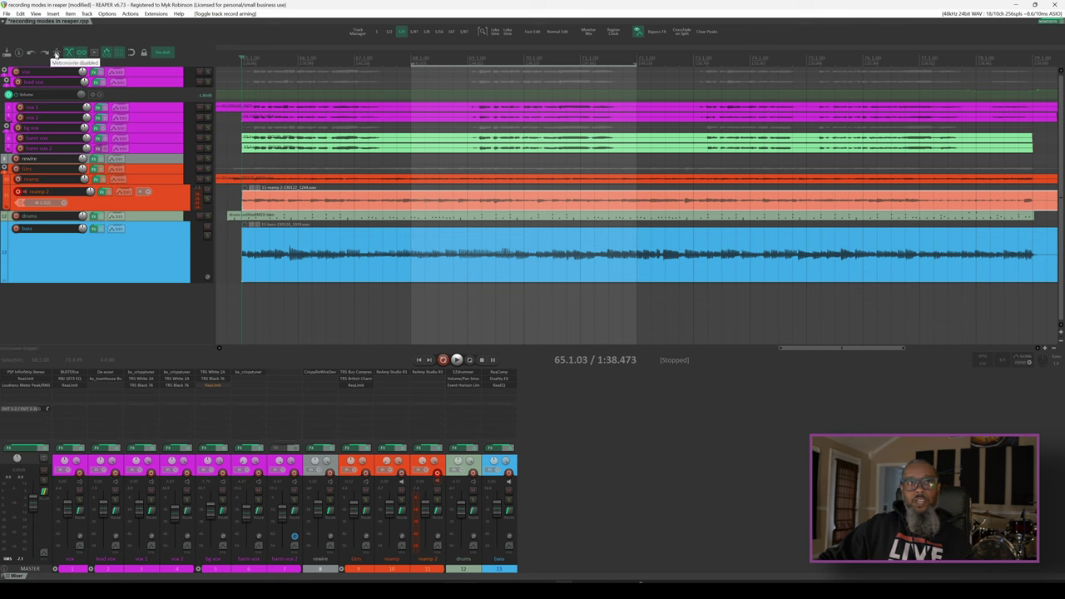
Step: Re-enable the metronome, enlarge the reamp 2 track, and drag its take's start earlier
click(56, 54)
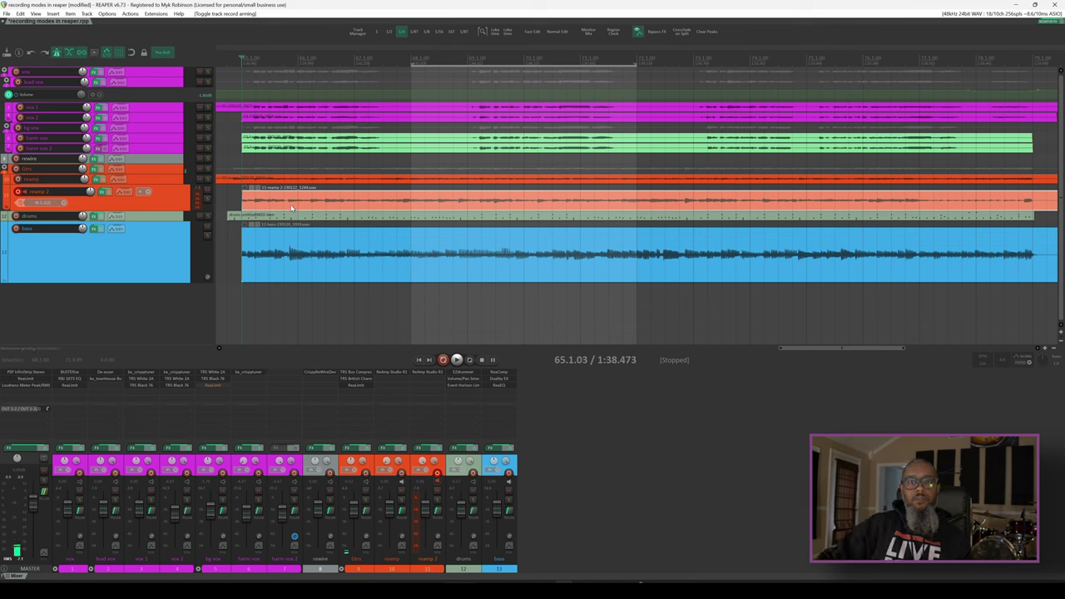
click(178, 201)
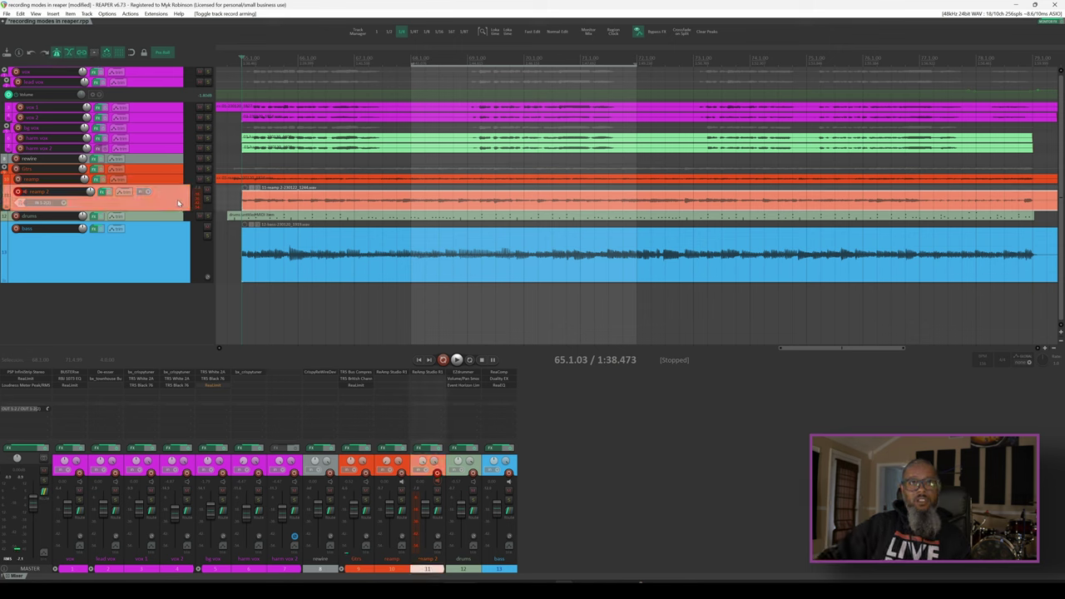
key(grave)
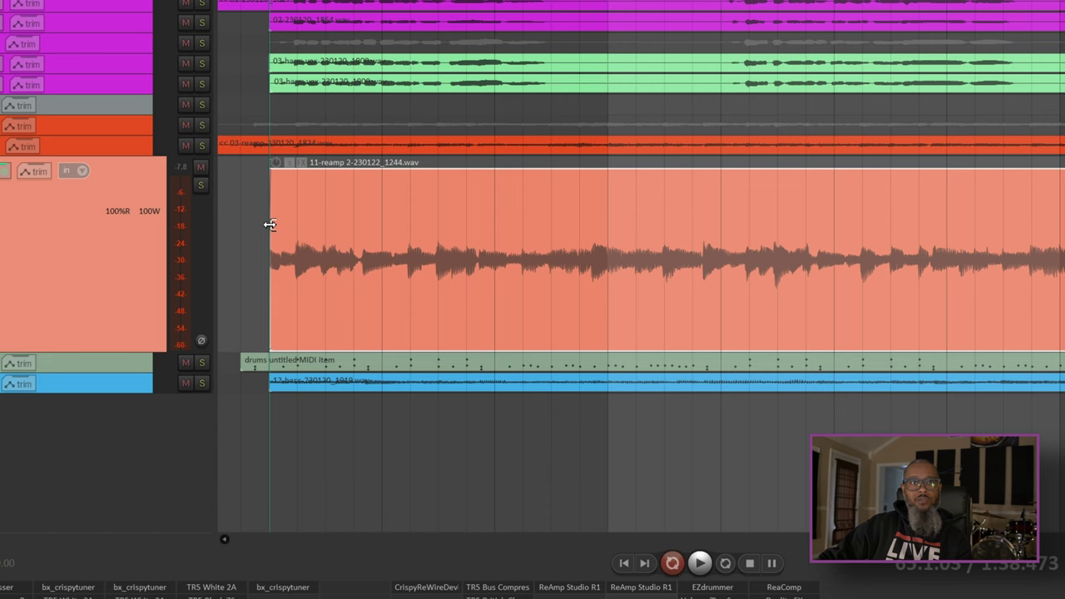
drag(270, 224, 233, 230)
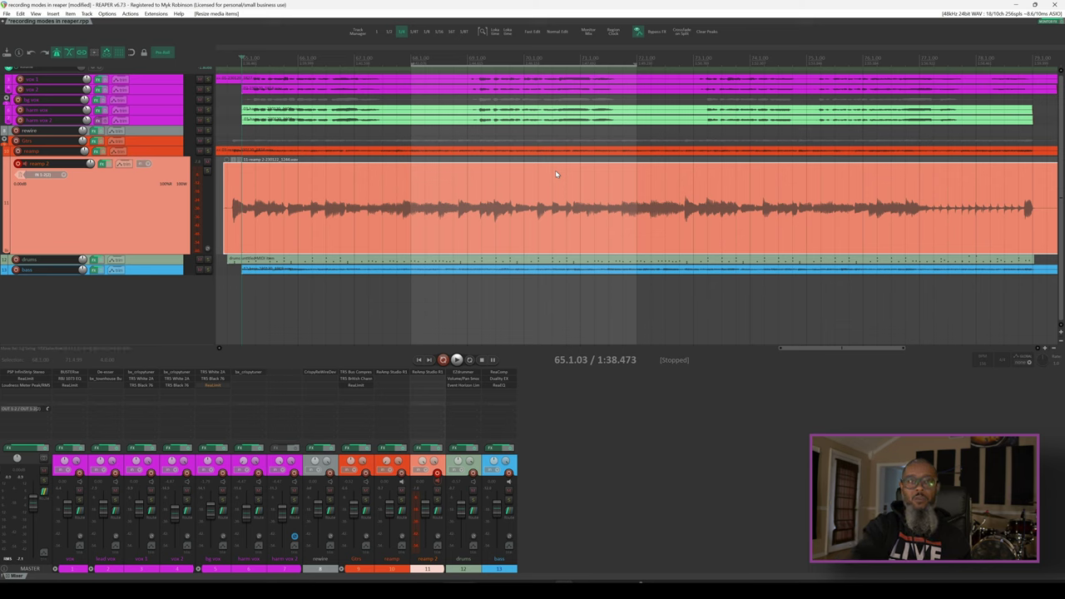
Step: Record the auto-punch pass on reamp 2, save it with Save All, and view the whole project
key(ctrl+r)
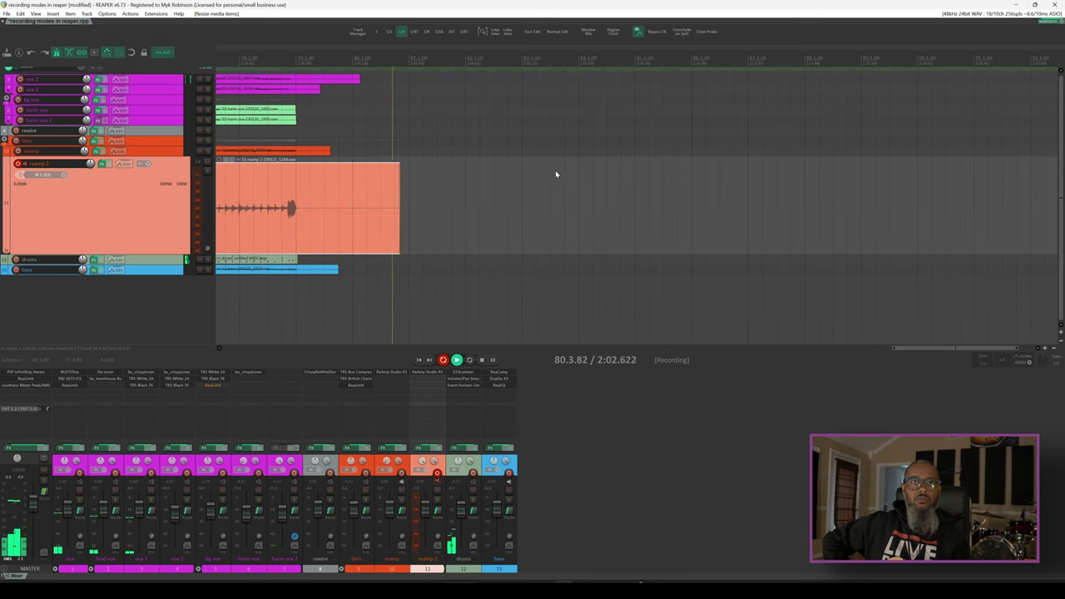
key(space)
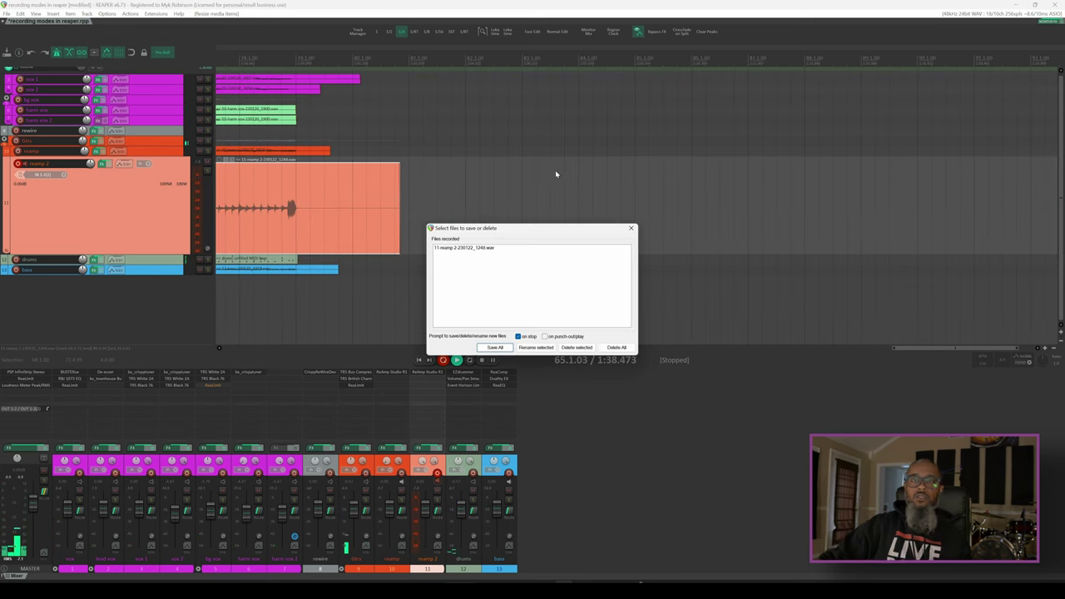
click(495, 348)
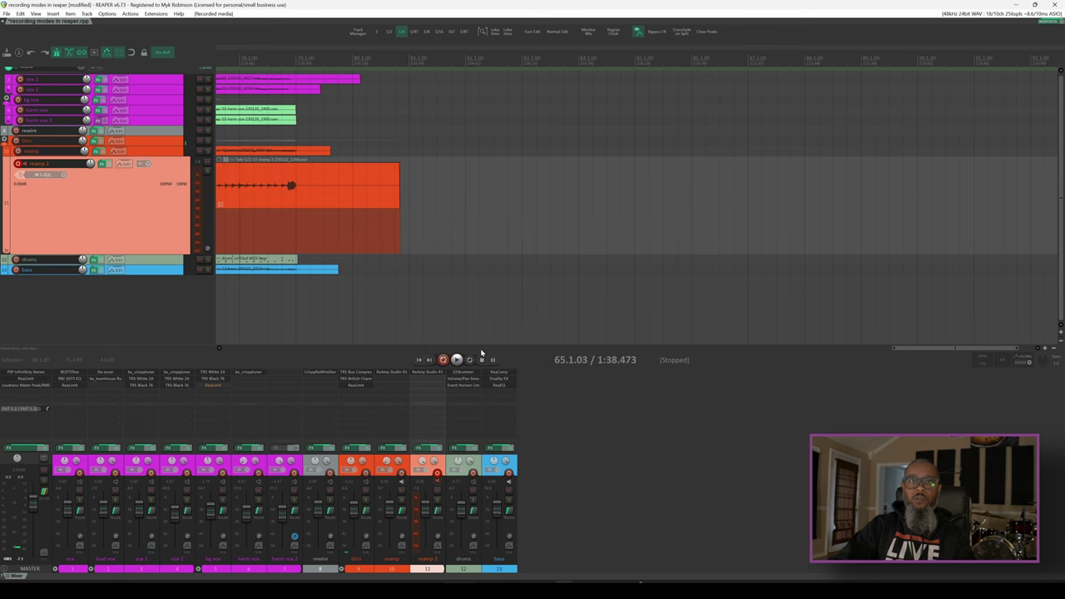
key(asciitilde)
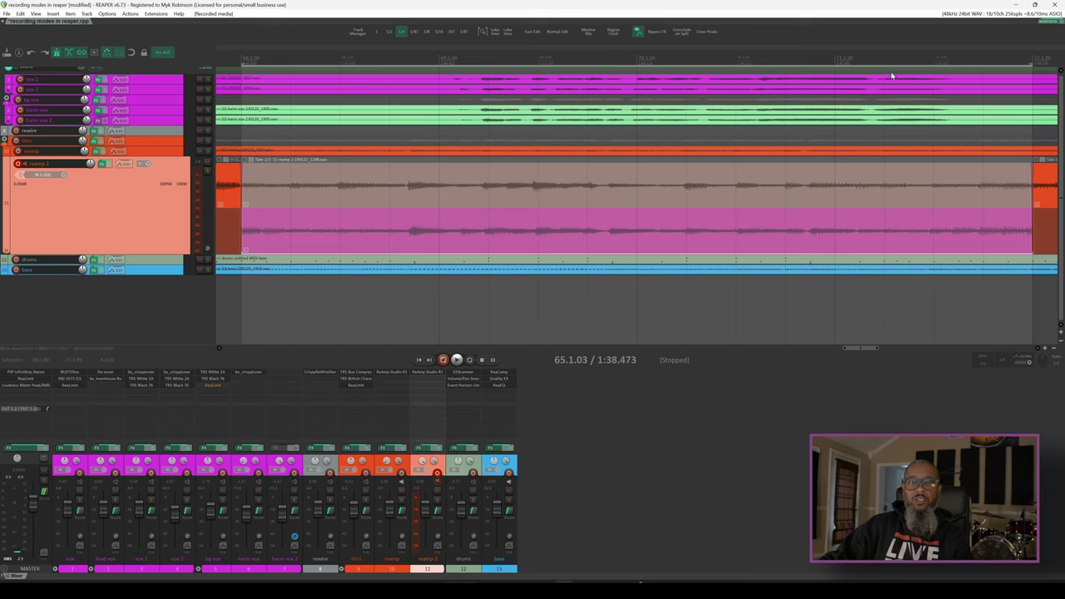
click(588, 186)
click(611, 246)
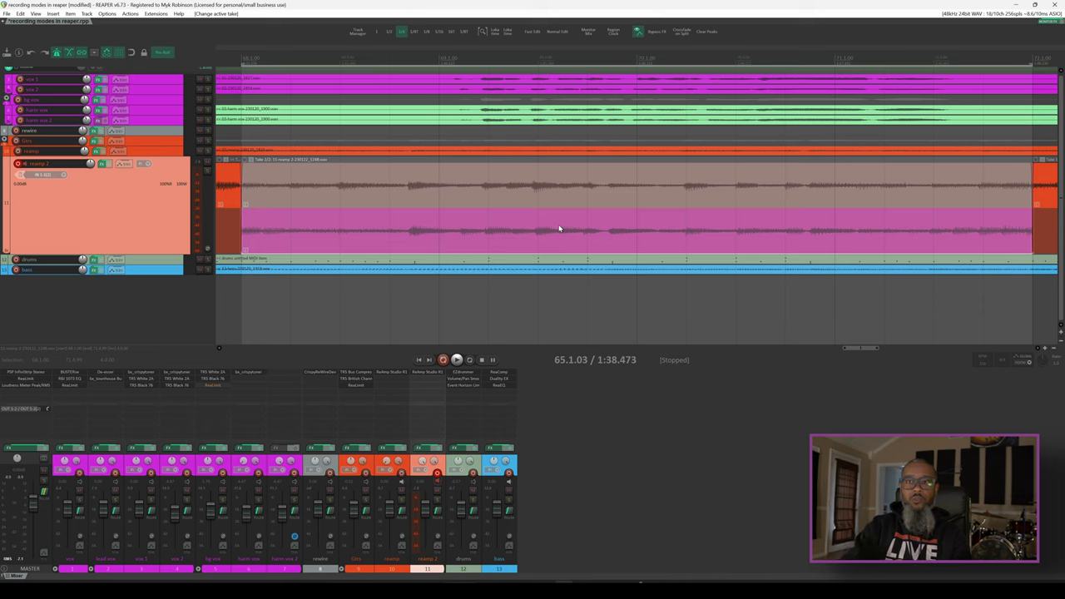
key(ctrl+l)
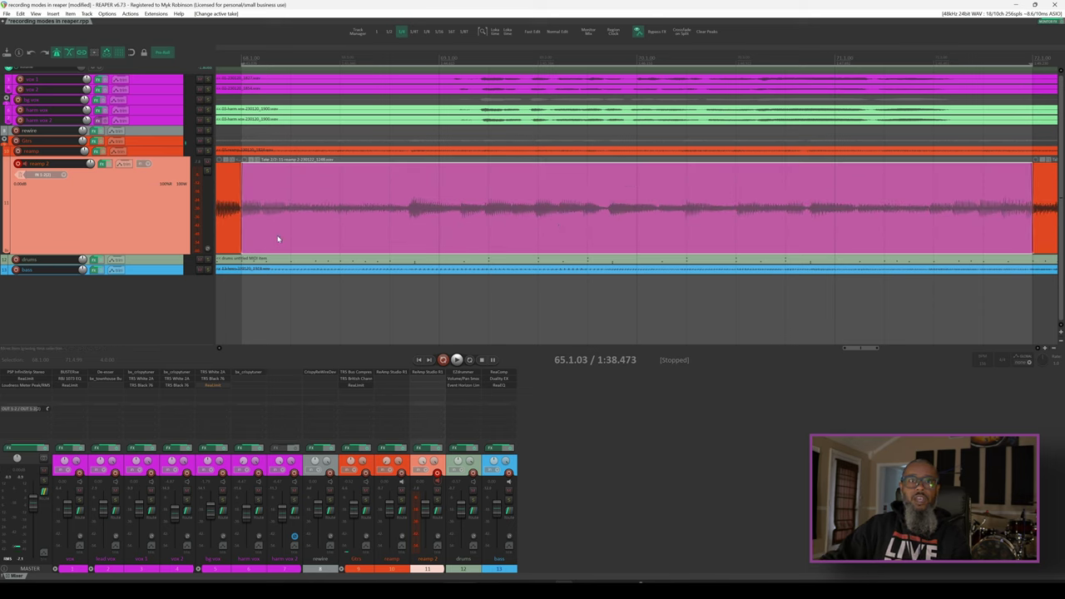
Step: Drag the pink take's left edge to the punch-in point so the orange original plays first, then adjust its right edge
scroll(249, 213, up, 5)
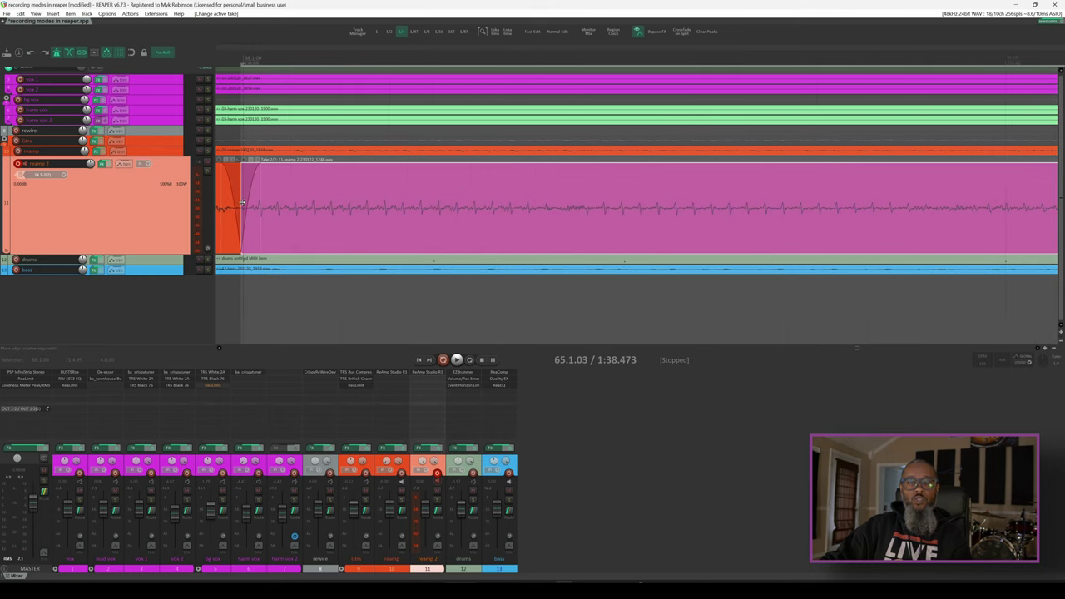
drag(241, 202, 237, 204)
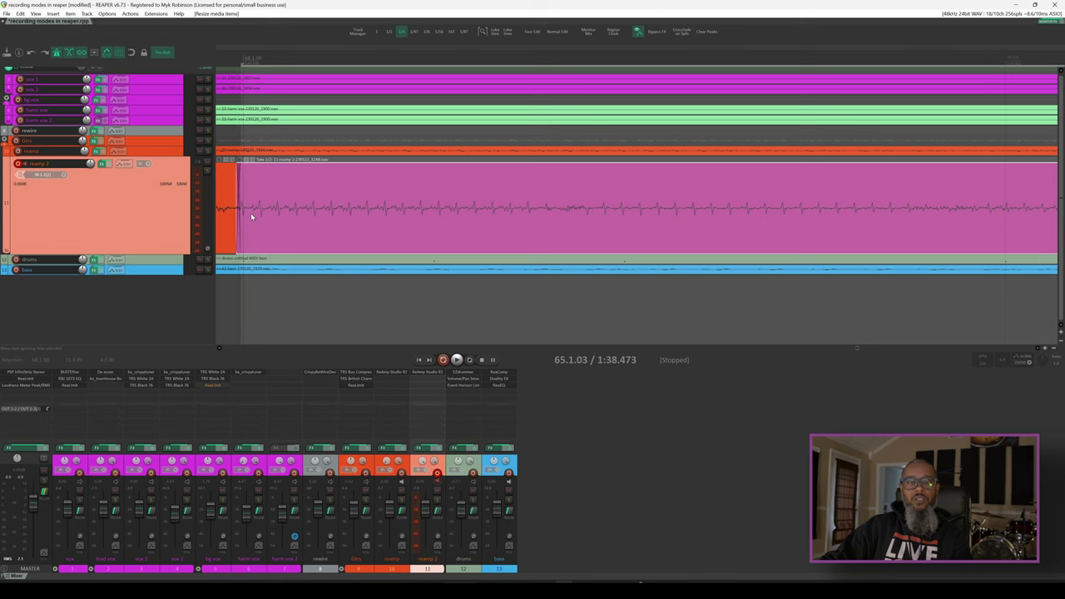
scroll(251, 212, up, 2)
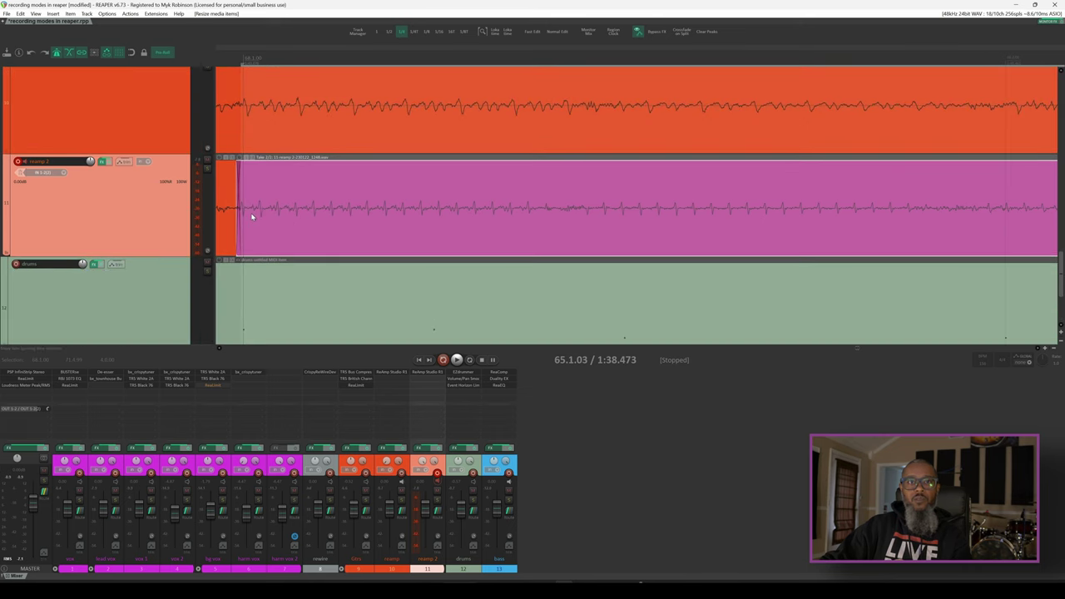
drag(252, 218, 568, 208)
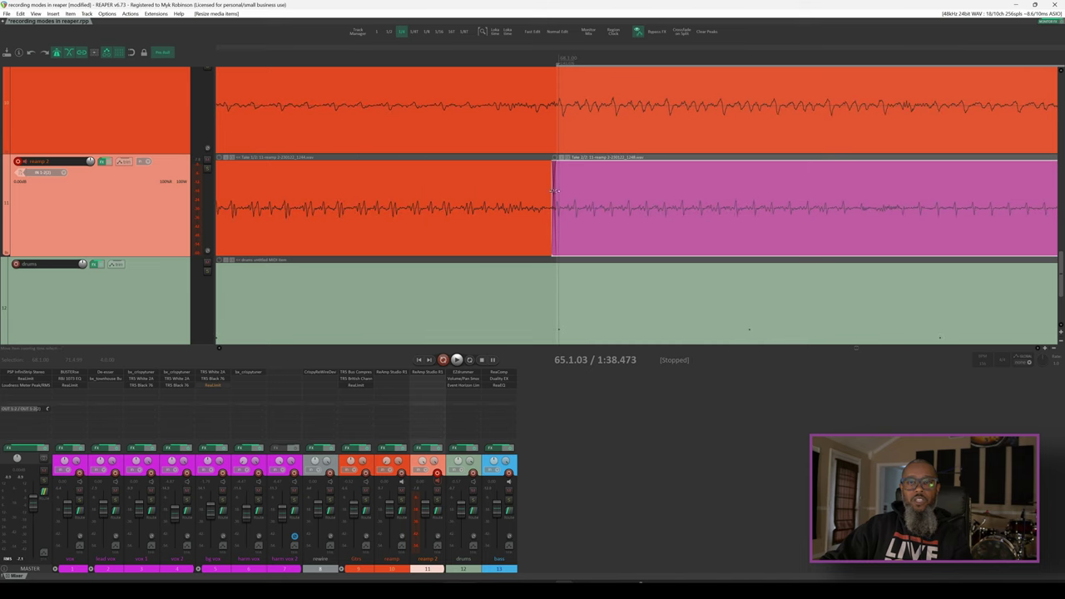
drag(554, 191, 485, 202)
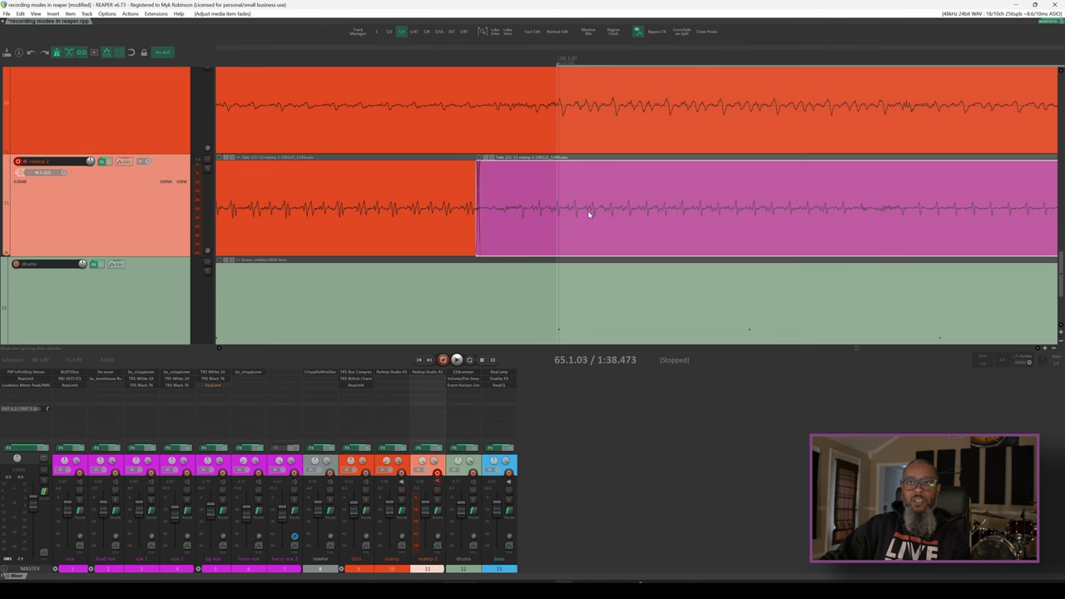
scroll(587, 210, down, 6)
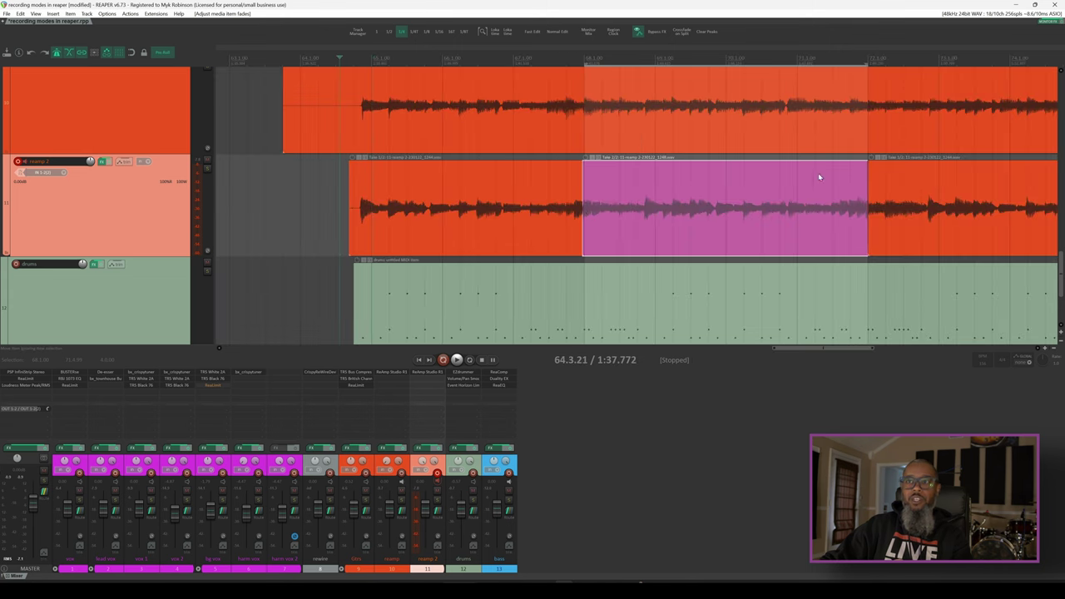
drag(865, 196, 877, 197)
Step: Play back the punch-in and trim the reamp 2 item's end to line up with the track above
key(space)
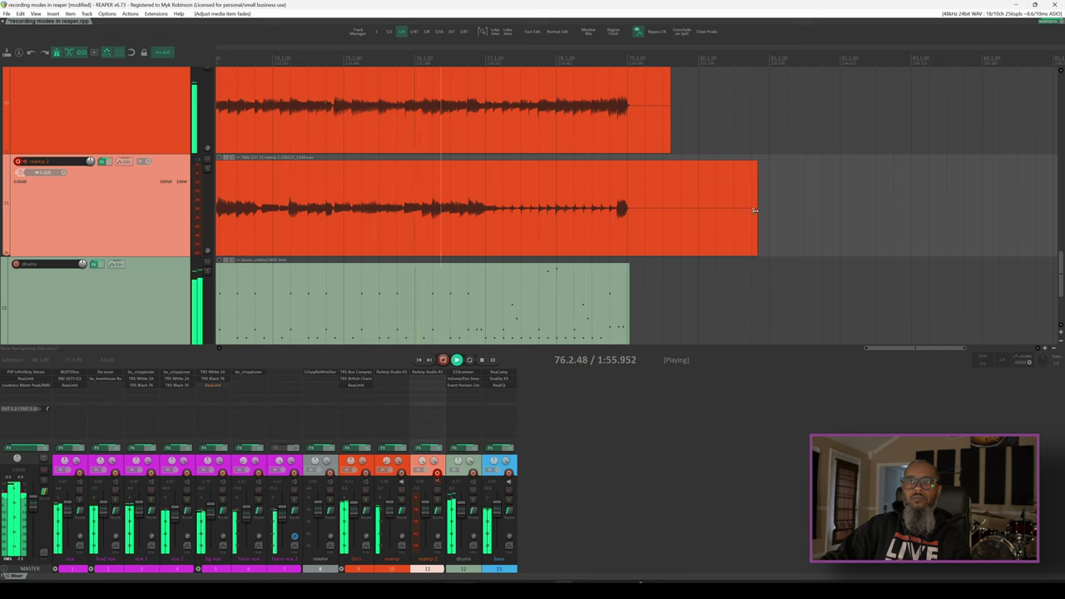
drag(754, 210, 670, 211)
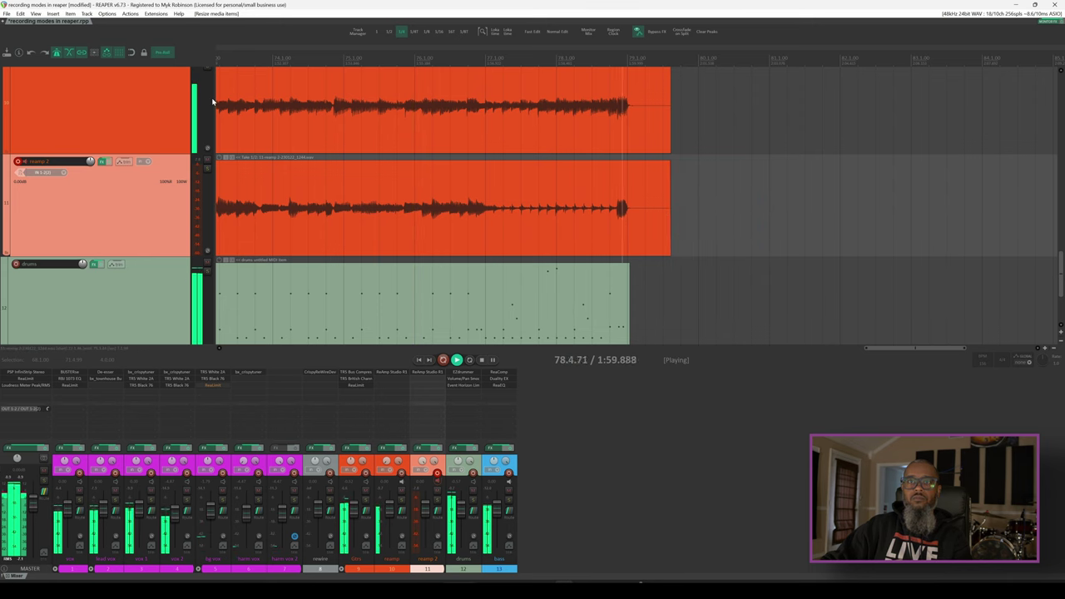
key(space)
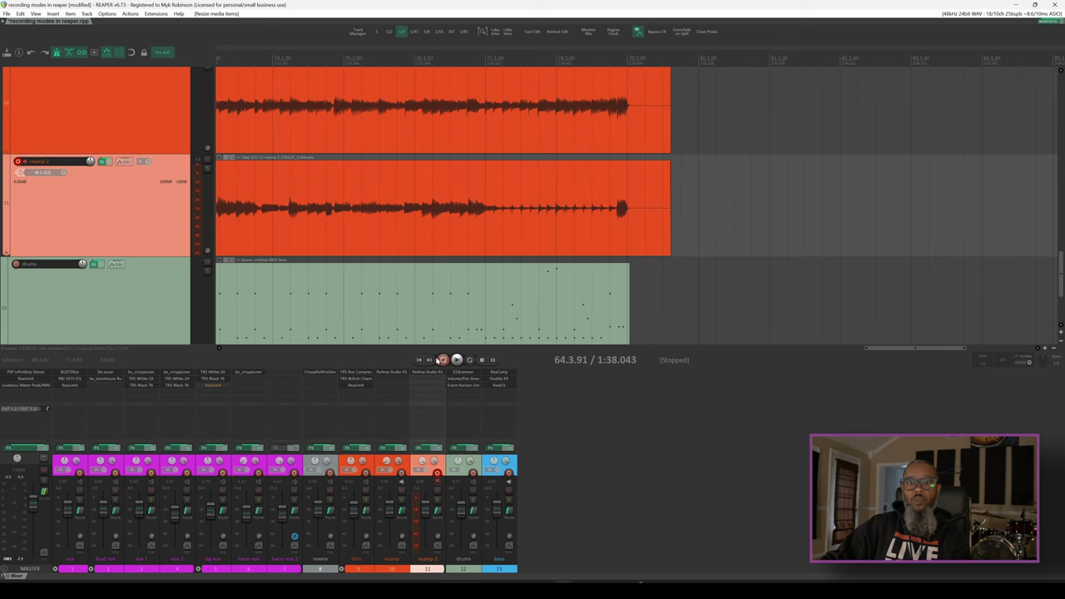
Step: Set recording to auto-punch selected items, mark a time range over the guitar, and select the reamp 2 item
right_click(443, 359)
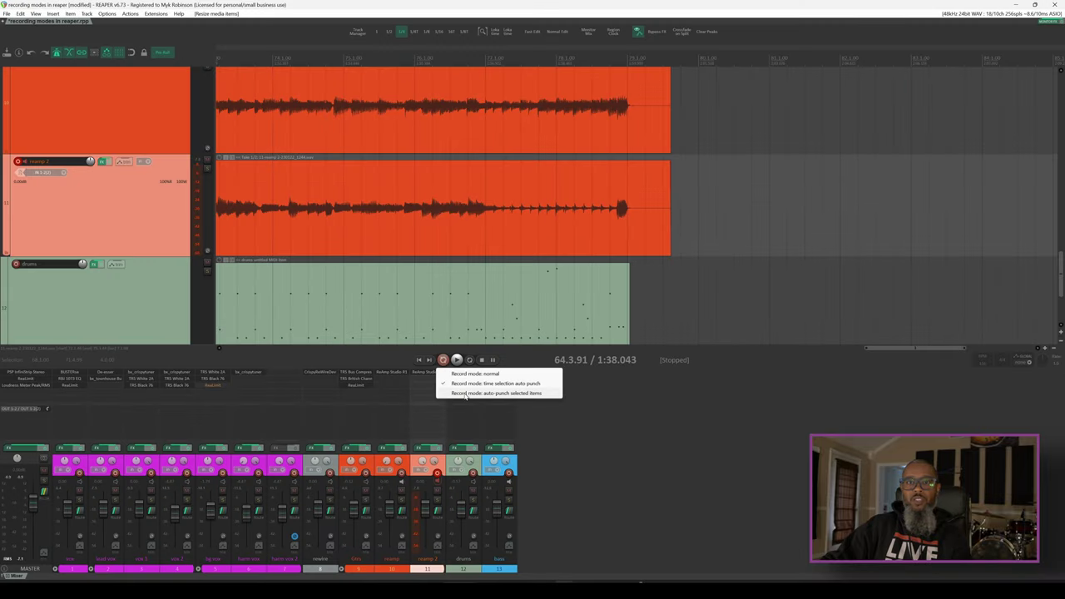
click(465, 394)
drag(299, 61, 479, 63)
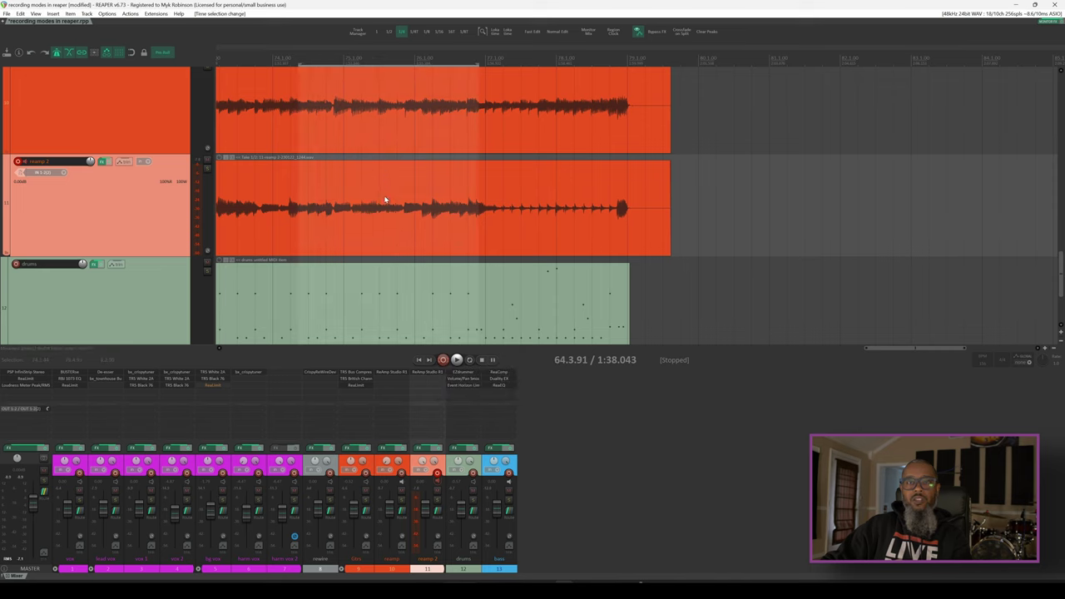
click(384, 200)
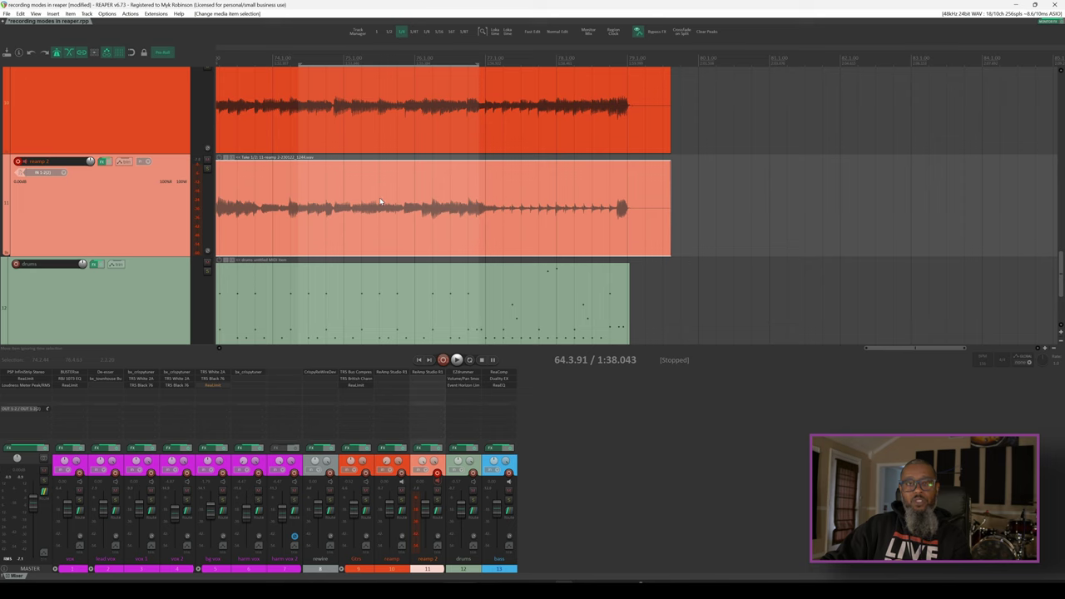
Step: Split the reamp 2 item at the range edges, select only the middle piece, and clear the time range
key(shift+s)
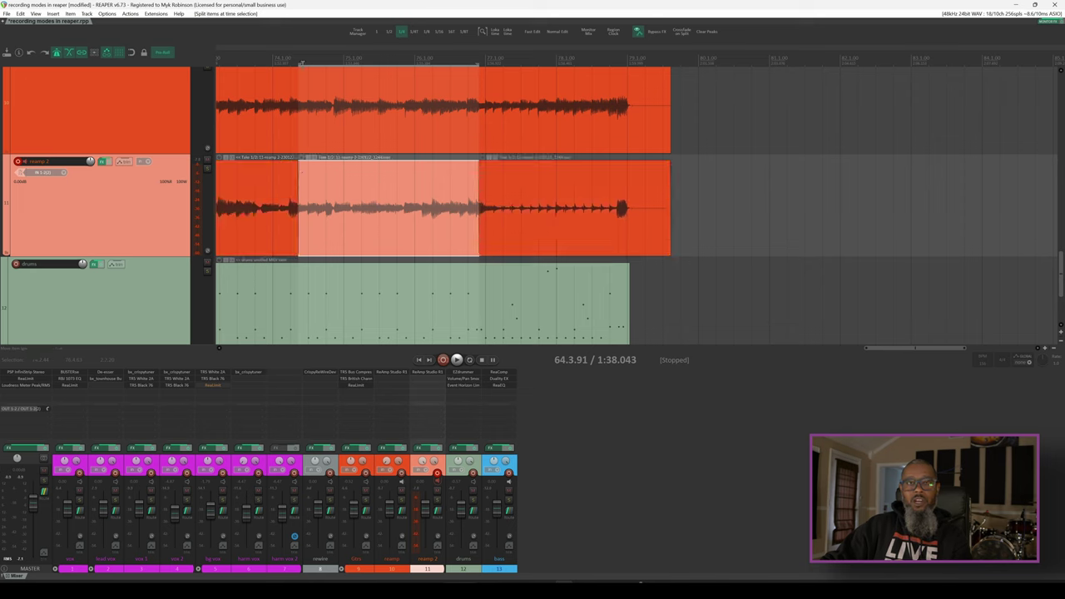
click(379, 196)
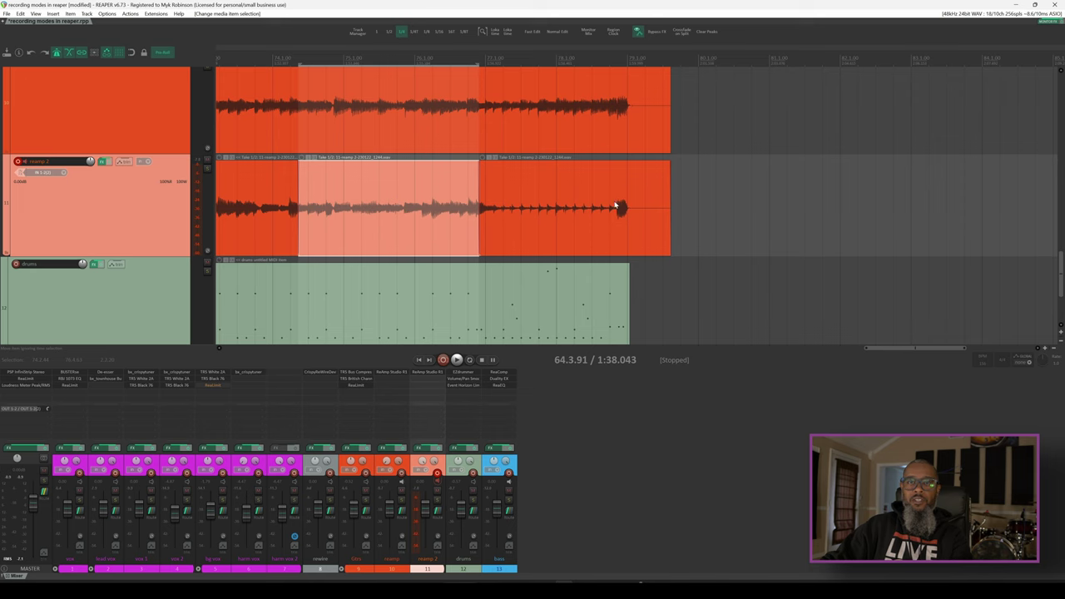
key(Escape)
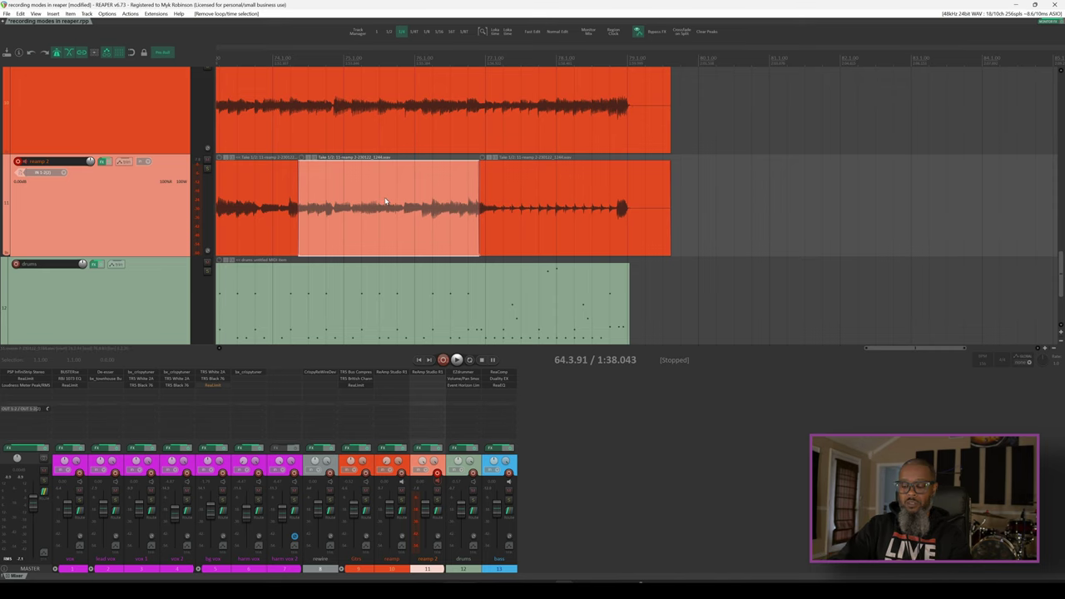
drag(895, 349, 758, 363)
Step: Start recording a replacement take into the selected middle piece, beginning with pre-roll
scroll(758, 364, down, 3)
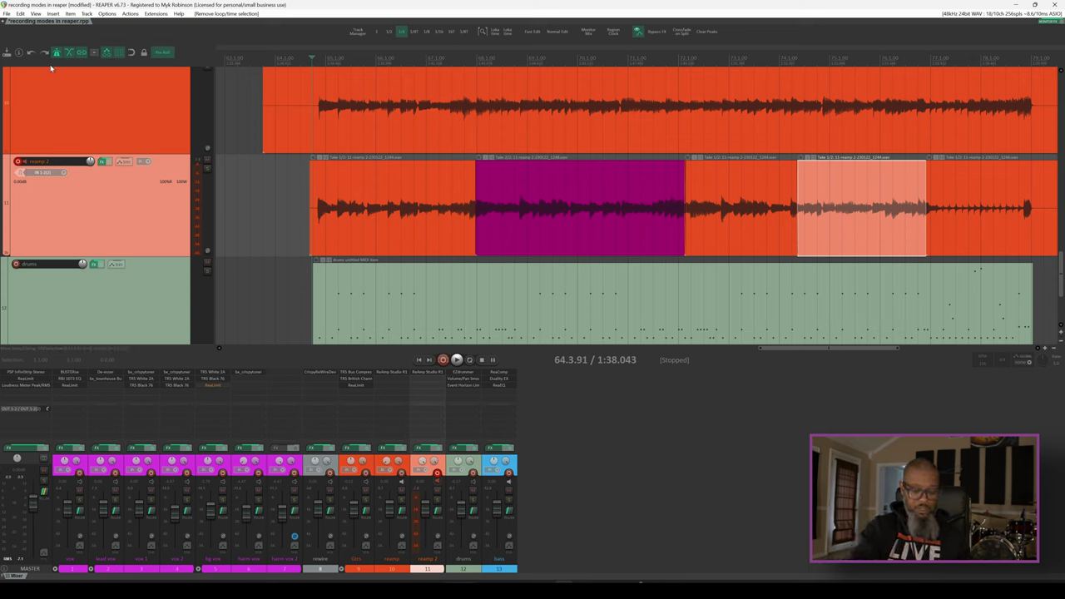
key(ctrl+r)
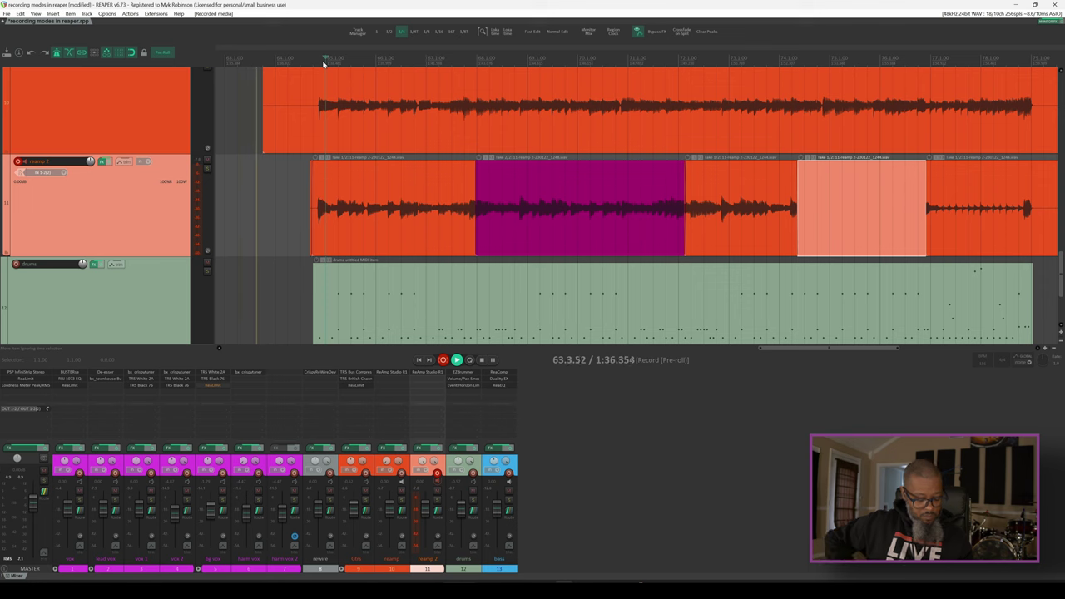